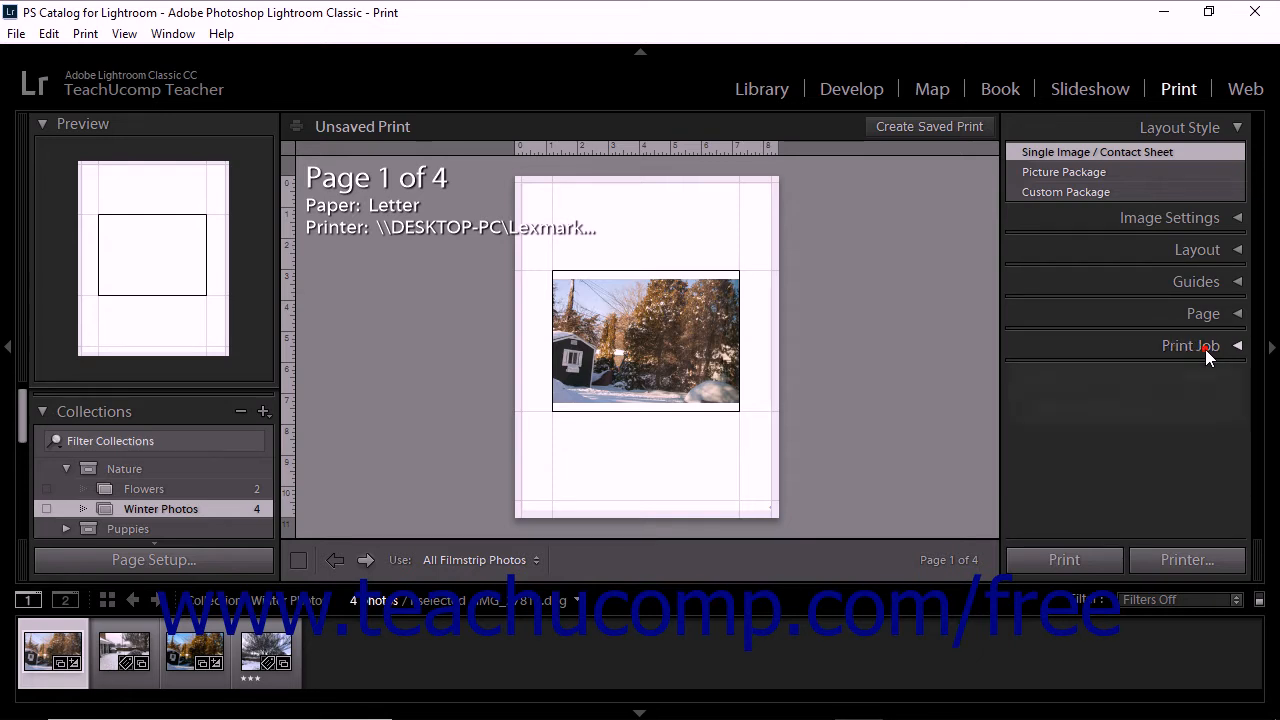
# Expand the Print Job settings and choose Printer as the print output
pyautogui.click(1205, 347)
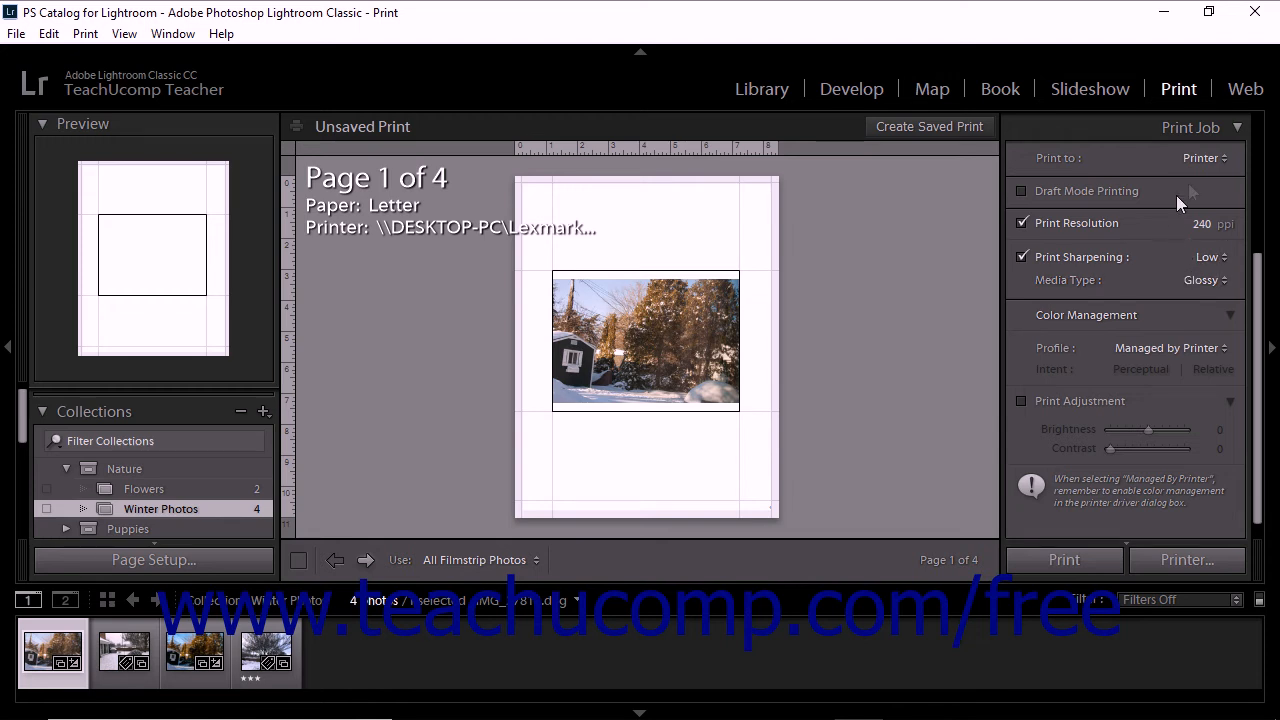
pyautogui.click(1215, 160)
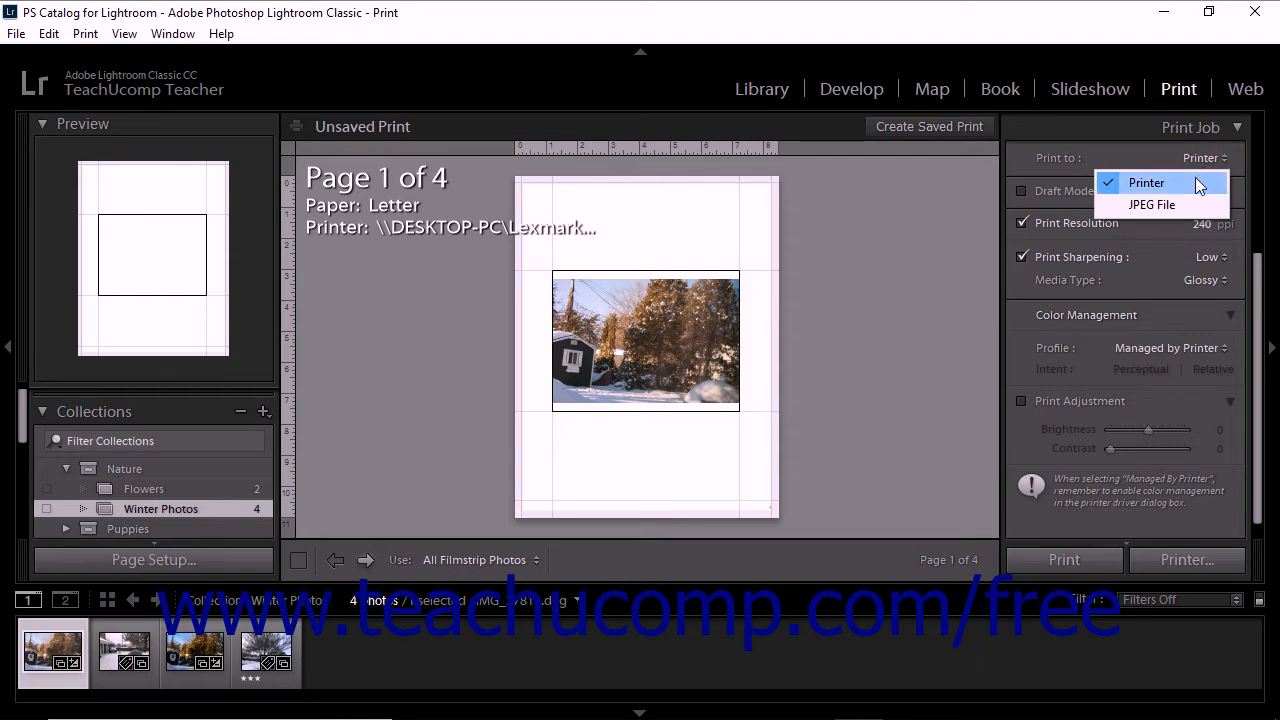
pyautogui.click(1195, 180)
# Switch the print output to JPEG File and return it to Printer
pyautogui.click(1197, 156)
pyautogui.click(1185, 204)
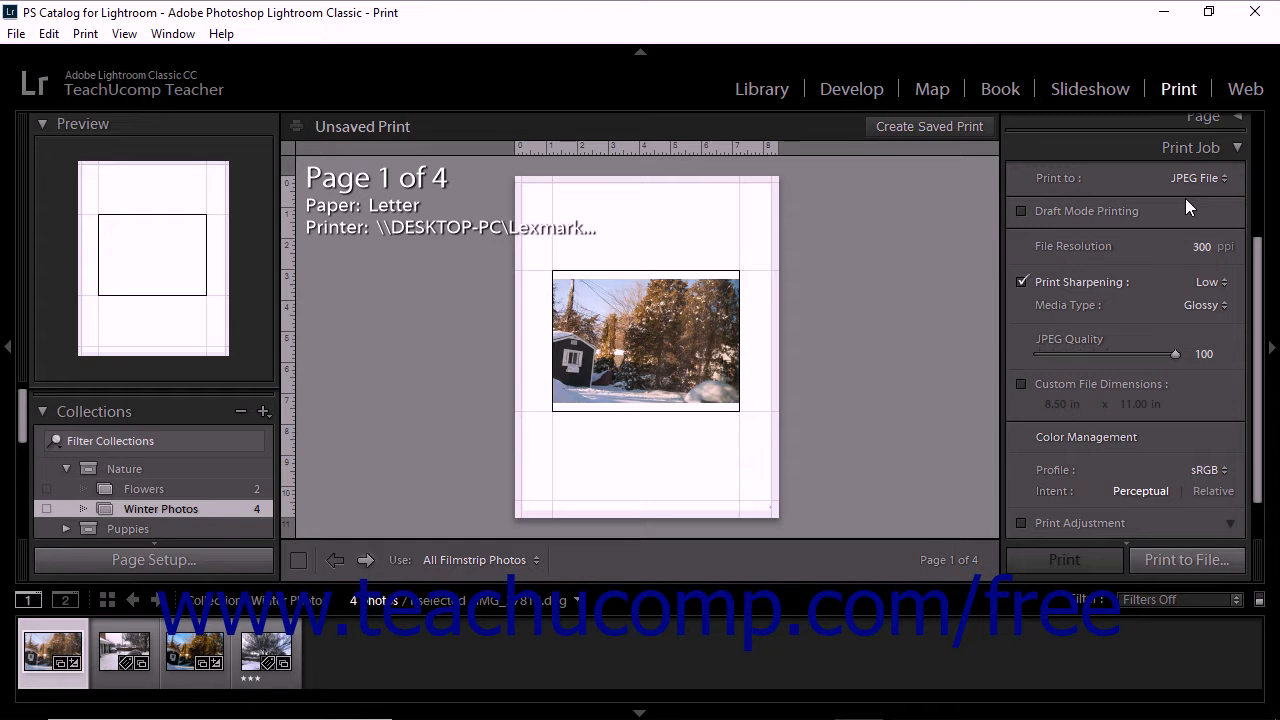
pyautogui.click(1192, 180)
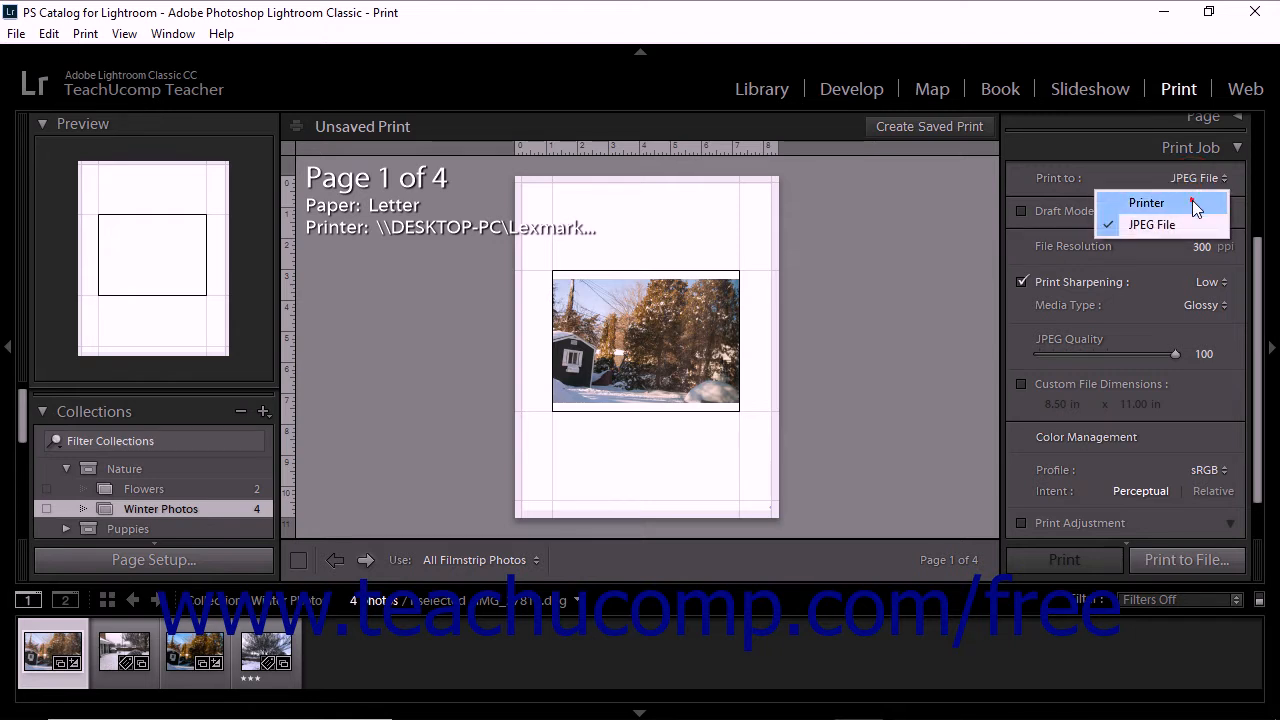
pyautogui.click(1147, 203)
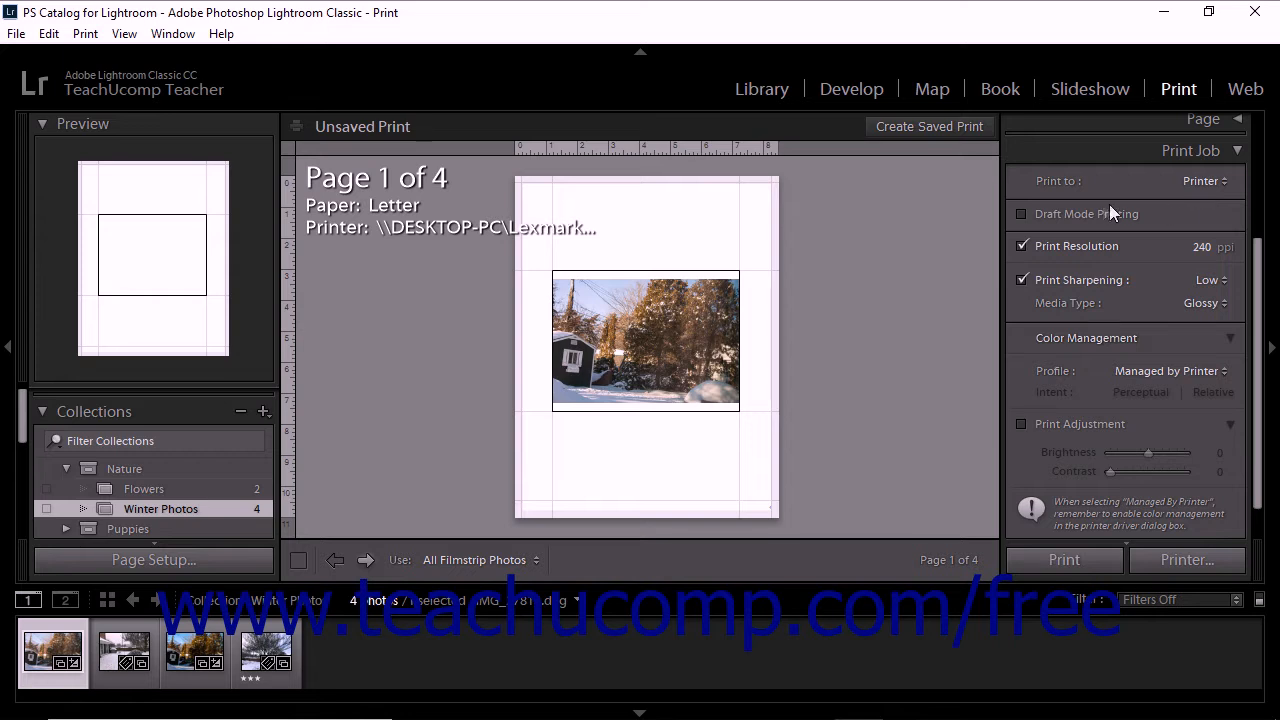
# Turn draft mode printing on and off again, and view the JPEG File output settings before returning to Printer
pyautogui.click(1085, 216)
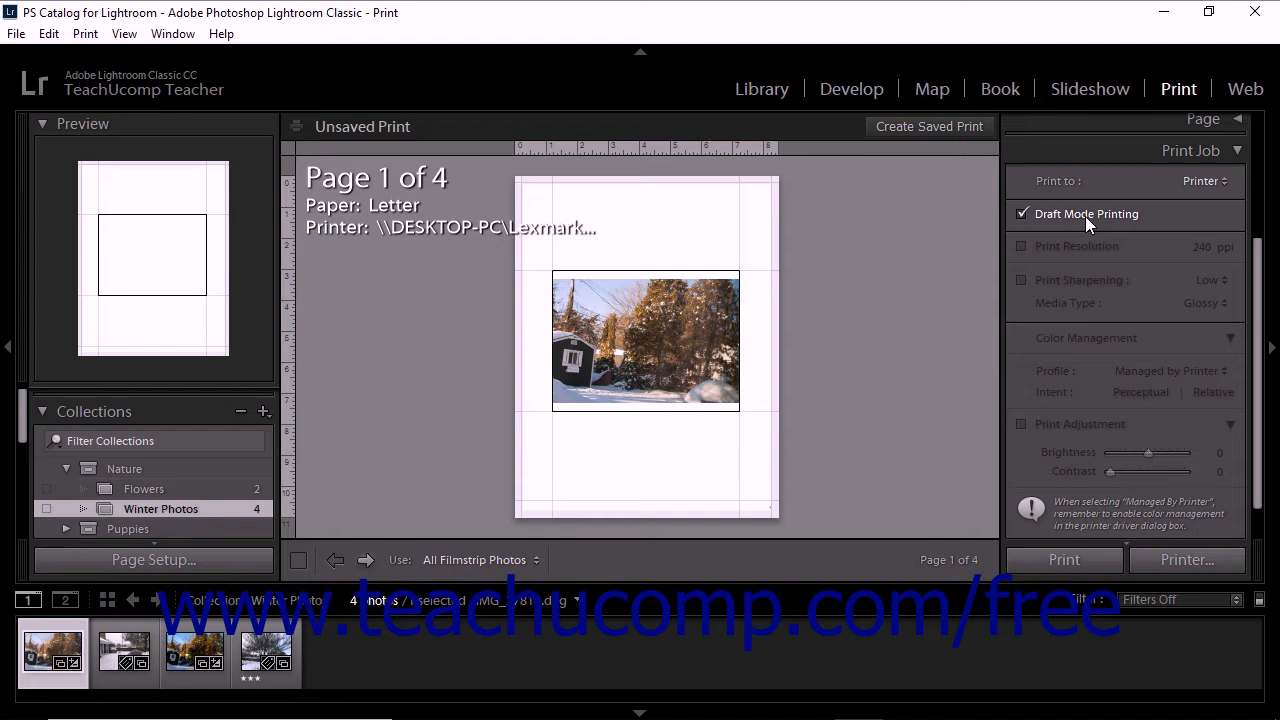
pyautogui.click(1085, 216)
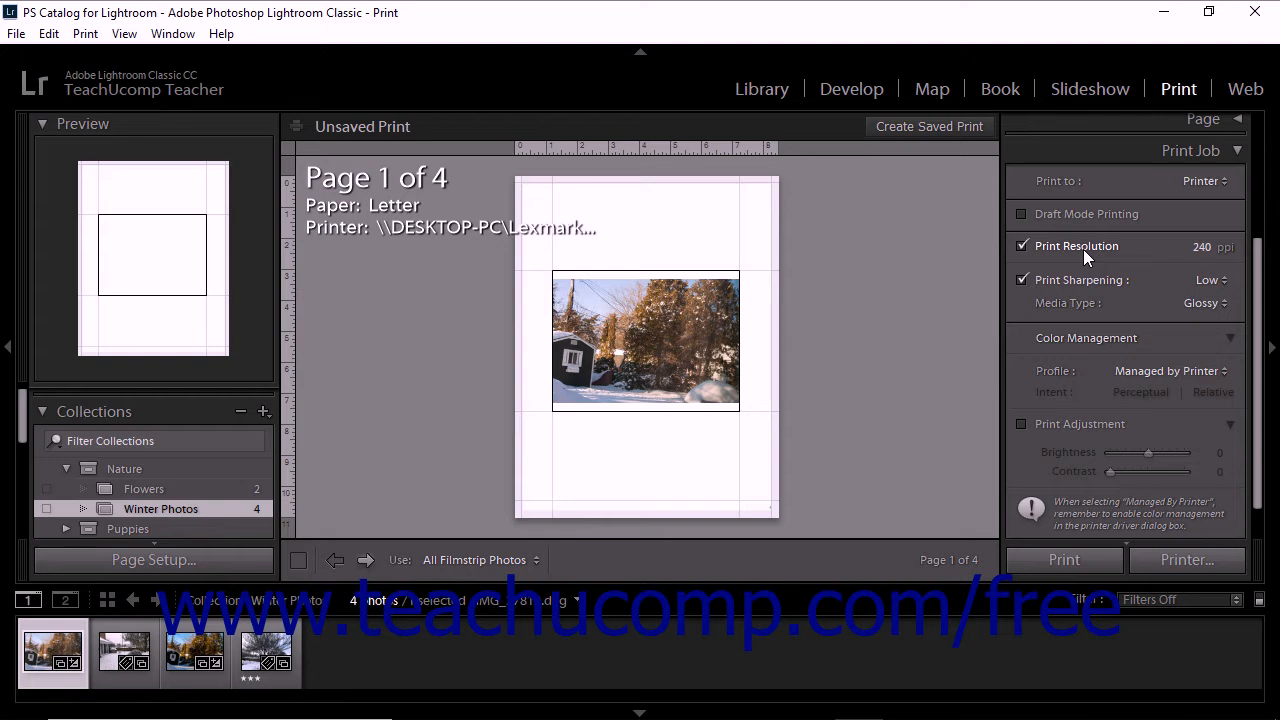
pyautogui.click(1205, 181)
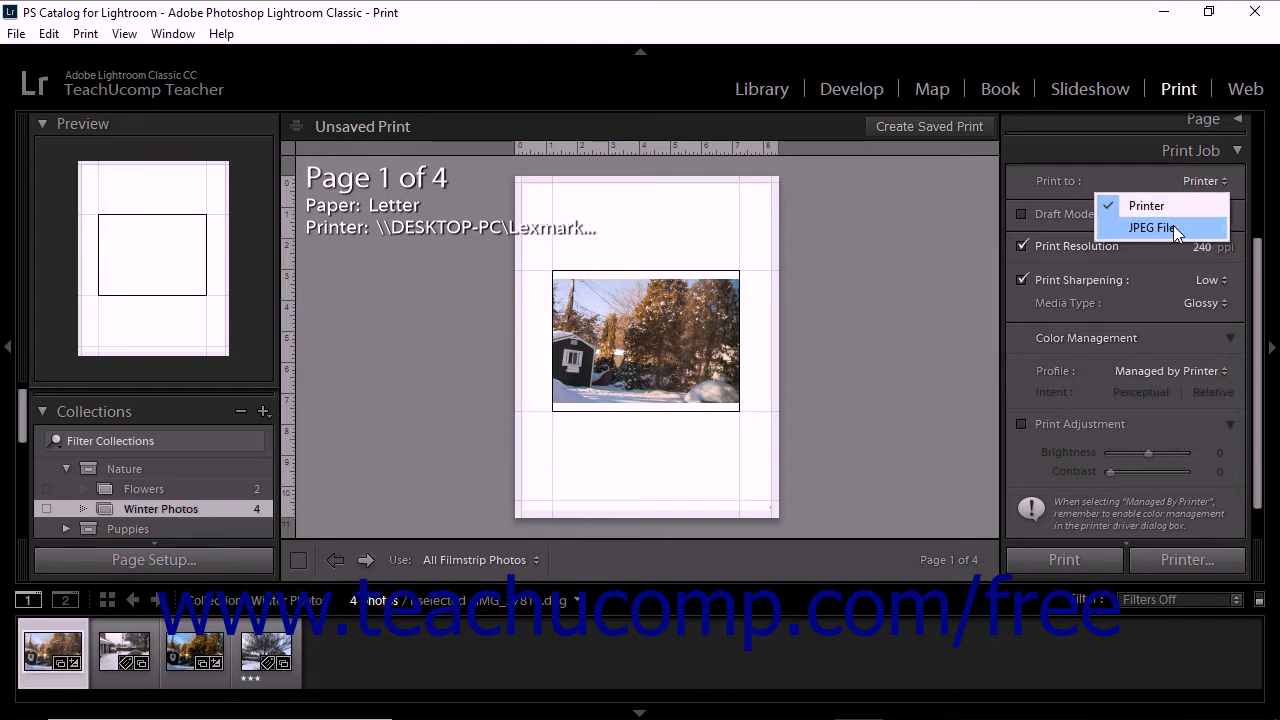
pyautogui.click(1173, 226)
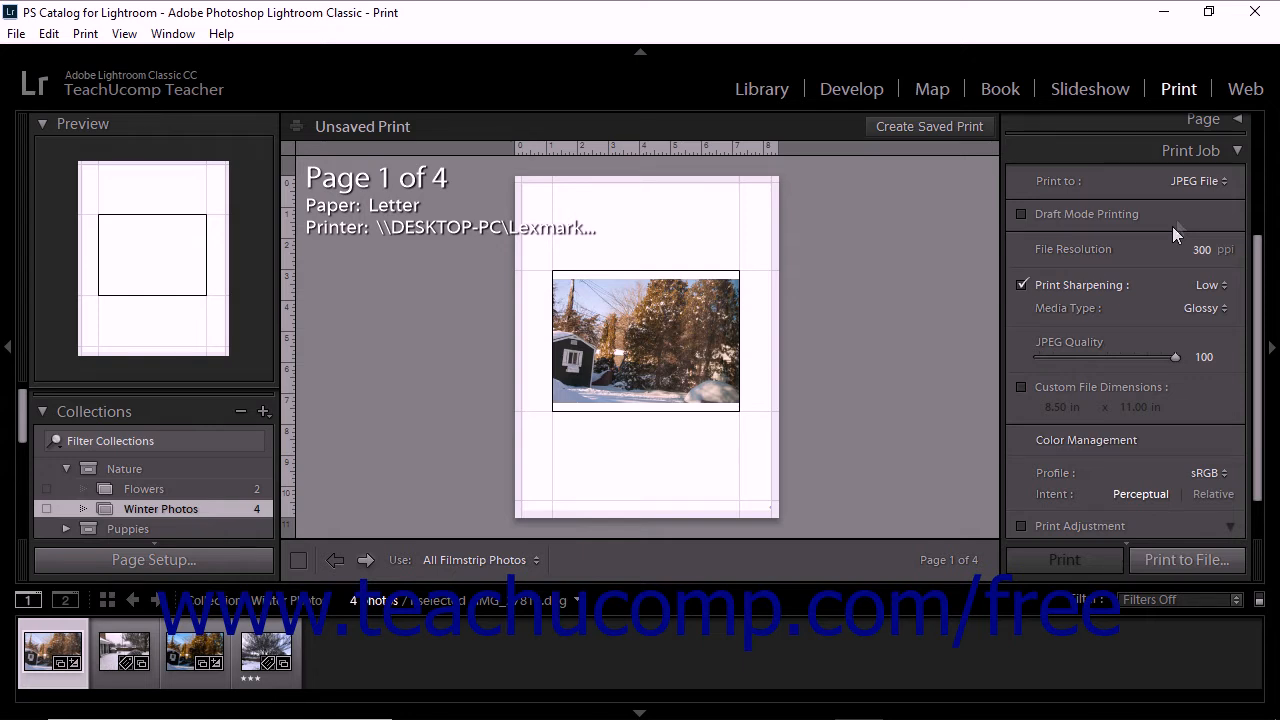
pyautogui.click(1199, 181)
pyautogui.click(1188, 206)
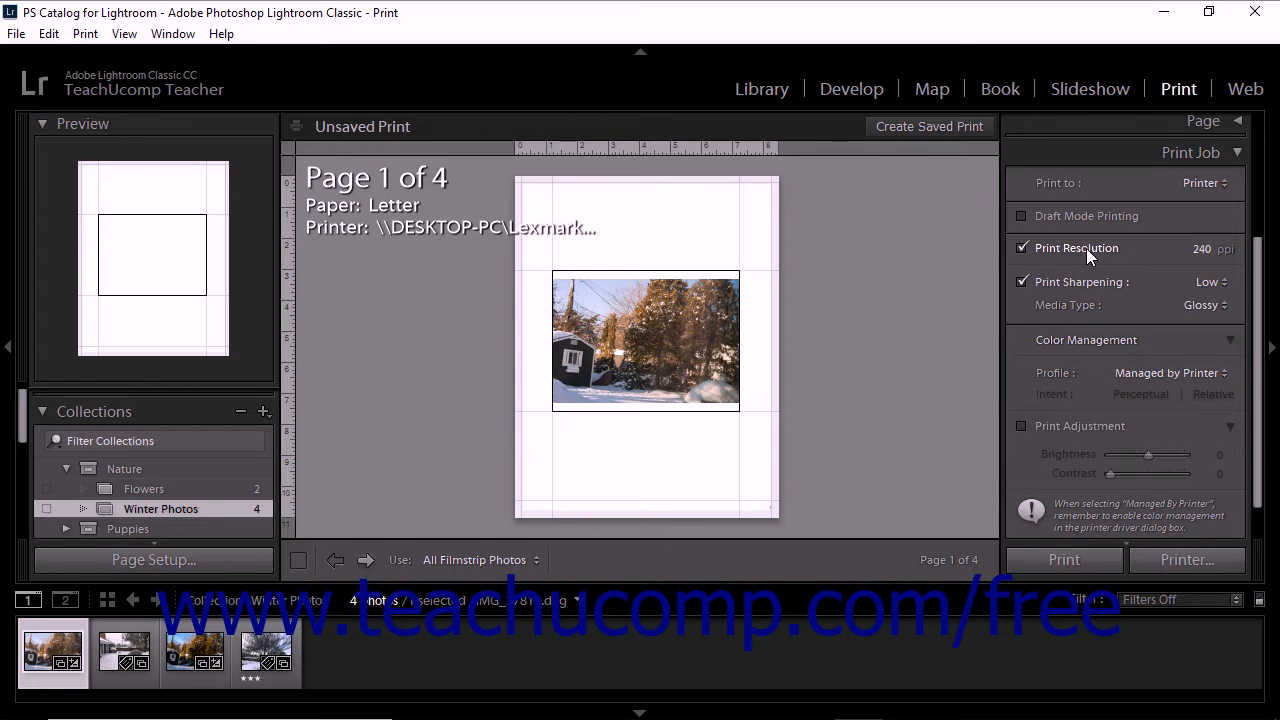
# Set the print resolution to 300 ppi
pyautogui.click(1200, 249)
pyautogui.write('300')
pyautogui.press('Return')
# Check the print sharpening amount and media type choices with sharpening set to Low, and turn print sharpening off
pyautogui.click(1095, 286)
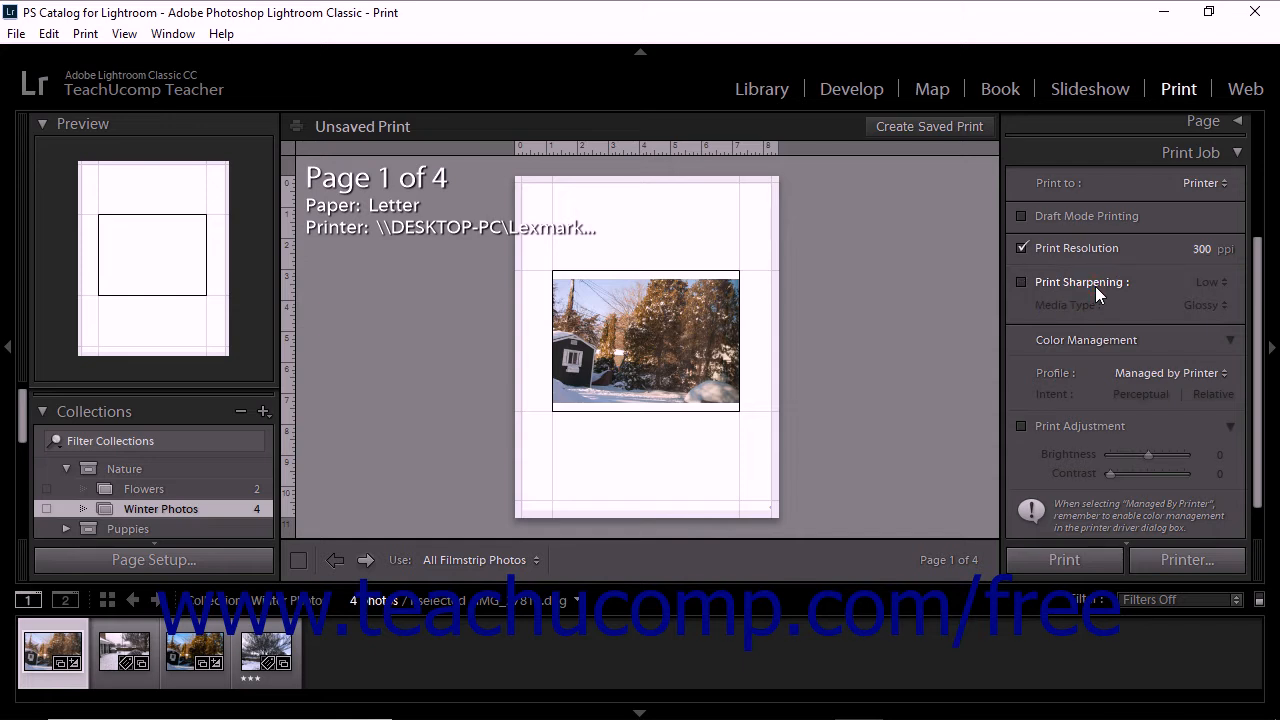
pyautogui.click(1095, 286)
pyautogui.click(1221, 282)
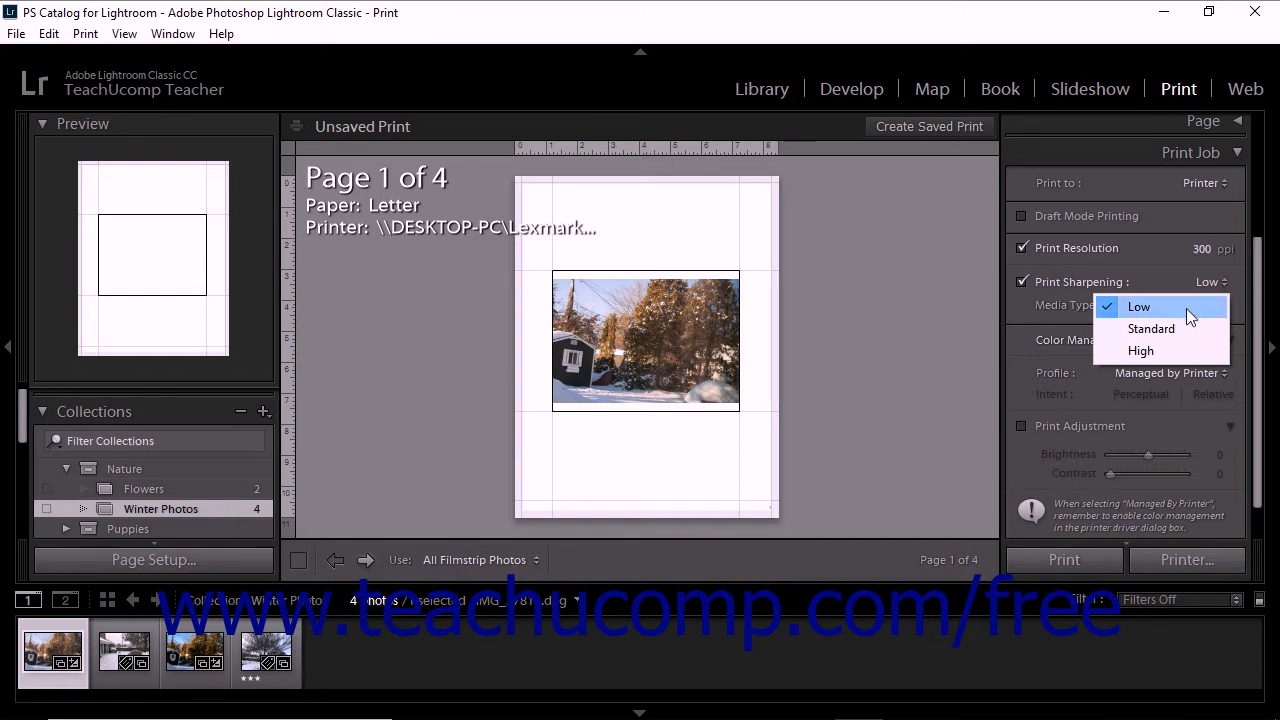
pyautogui.click(1186, 308)
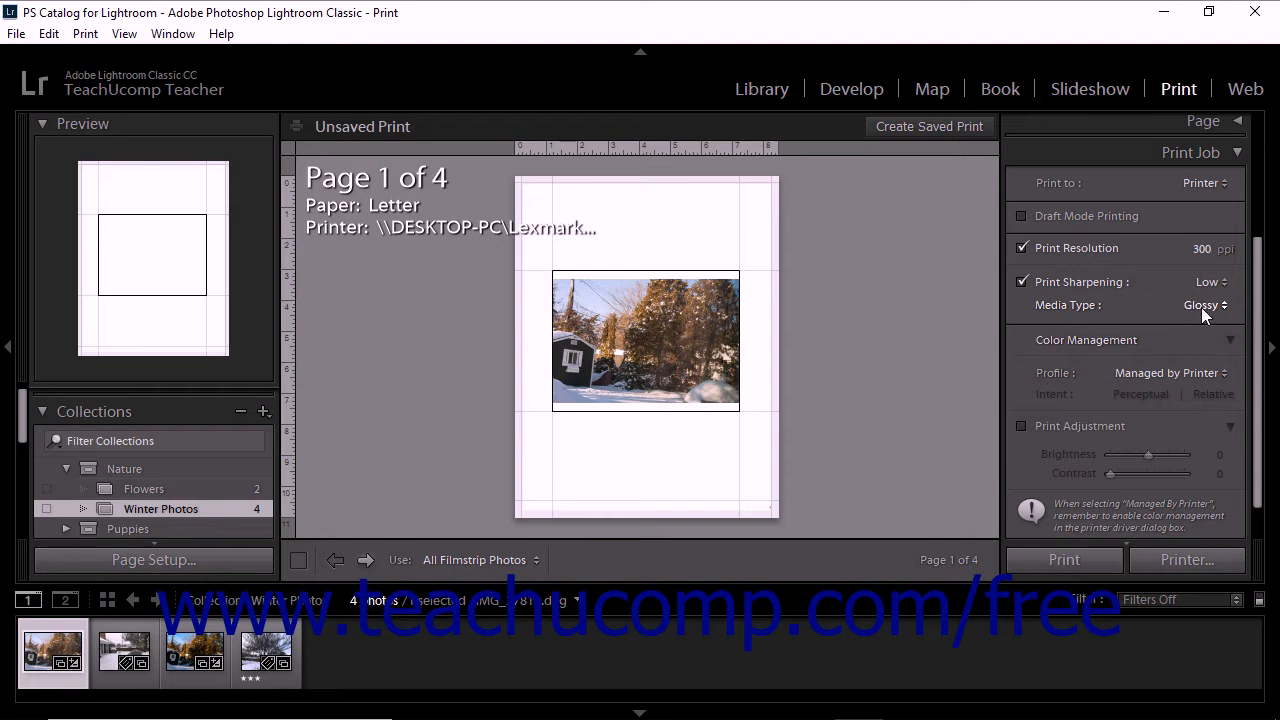
pyautogui.click(1202, 306)
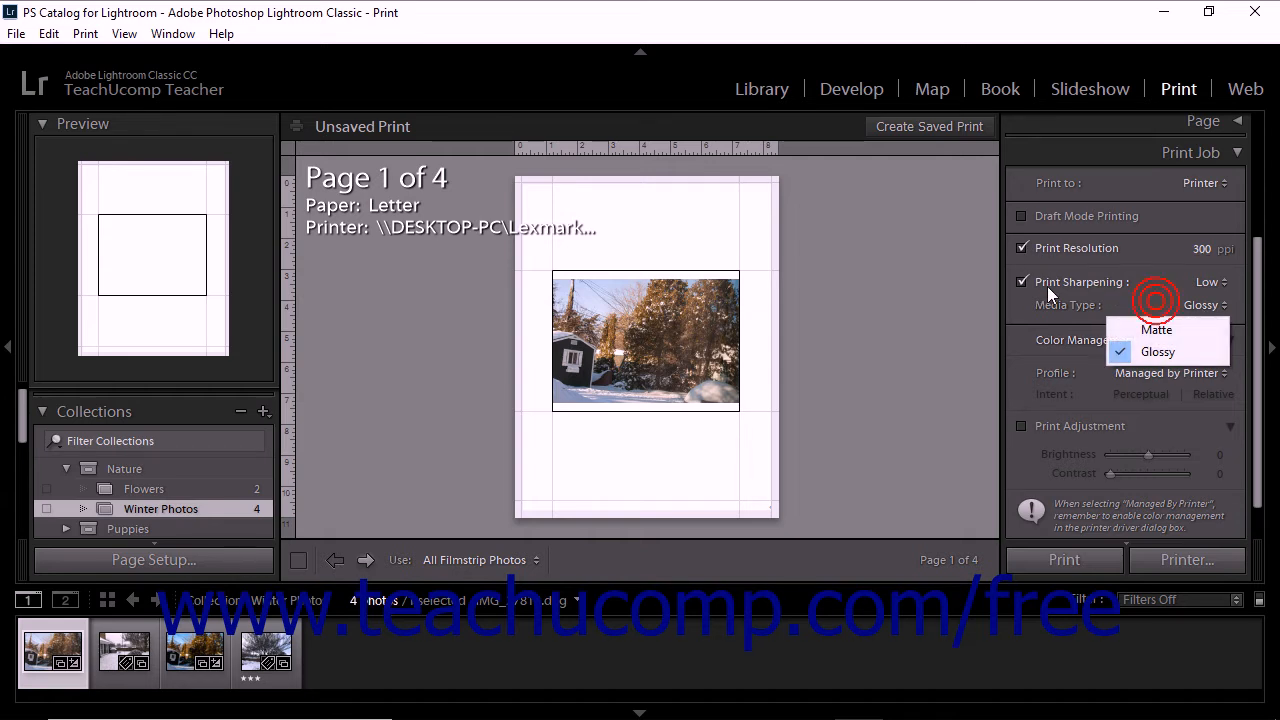
pyautogui.click(1022, 282)
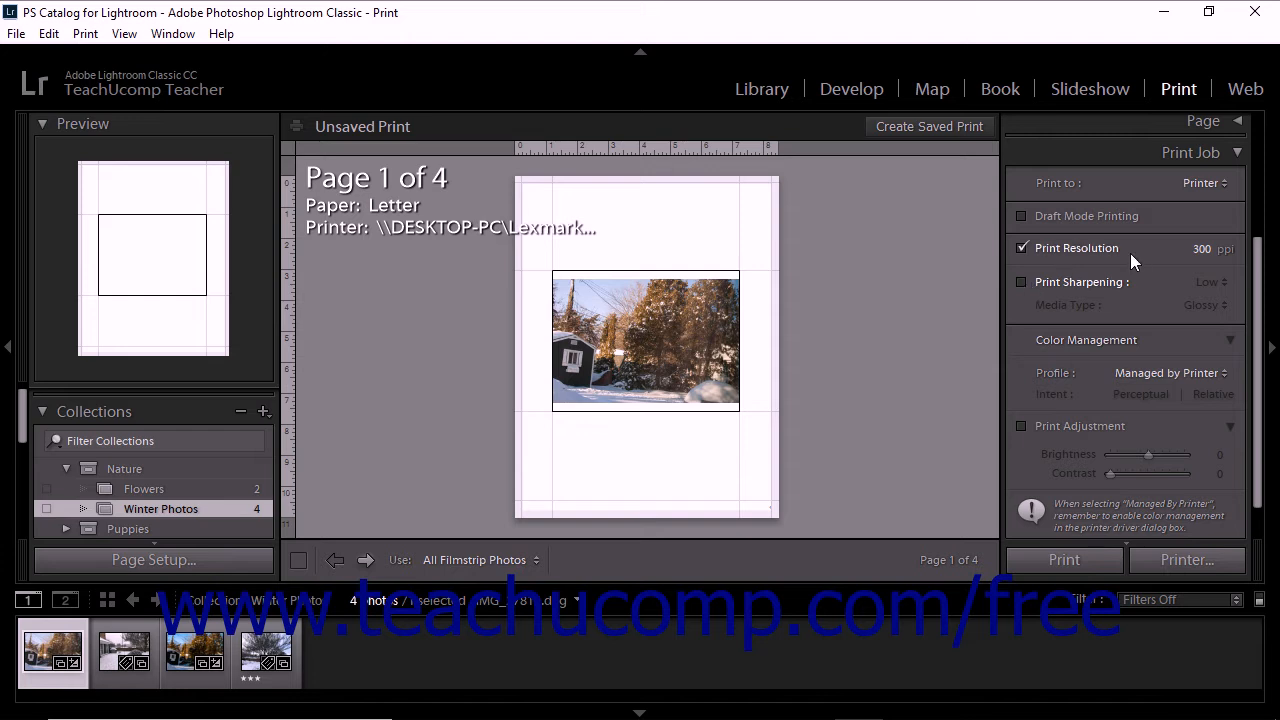
# Try custom file dimensions for the JPEG File output, turn them off again and return the output to Printer
pyautogui.click(1200, 183)
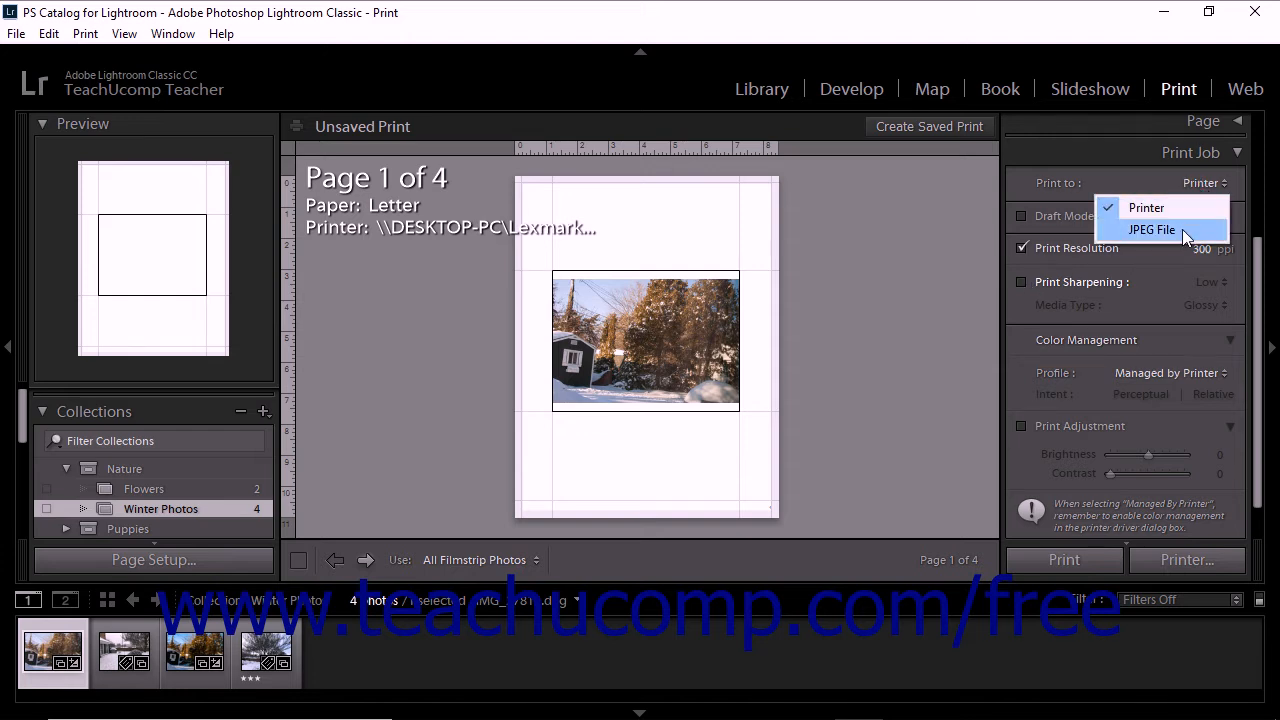
pyautogui.click(1182, 229)
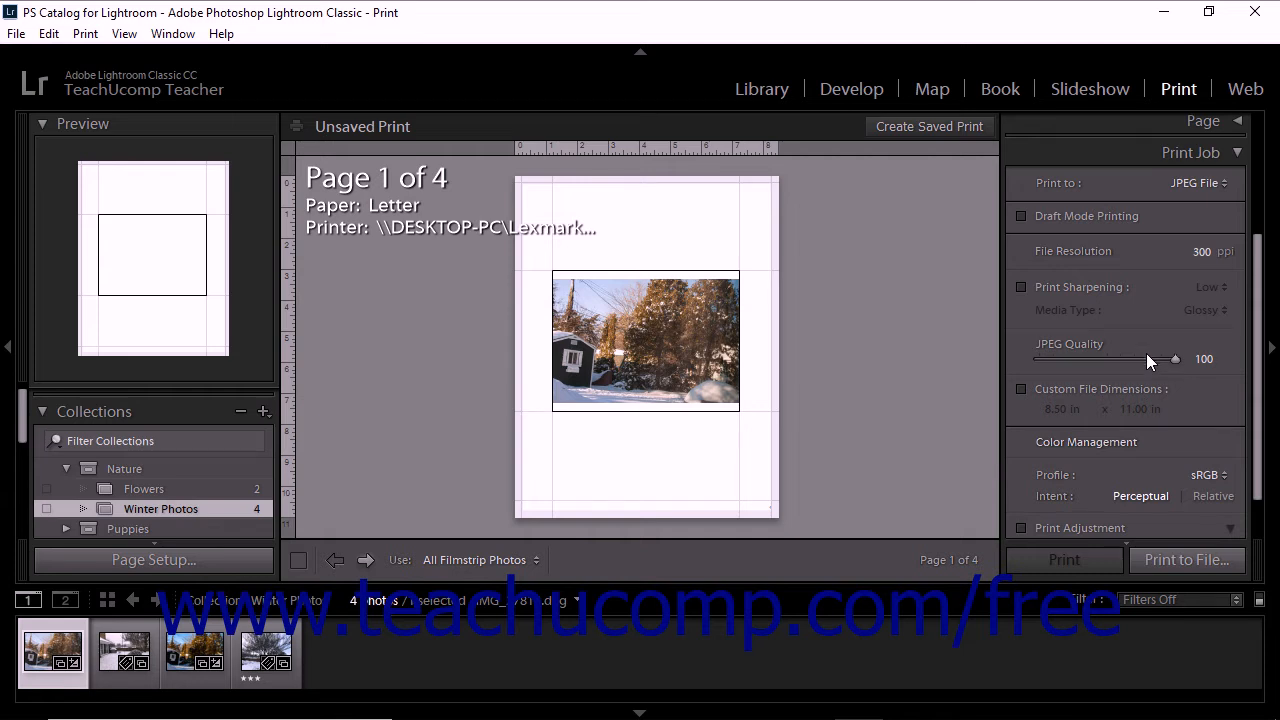
pyautogui.click(1096, 390)
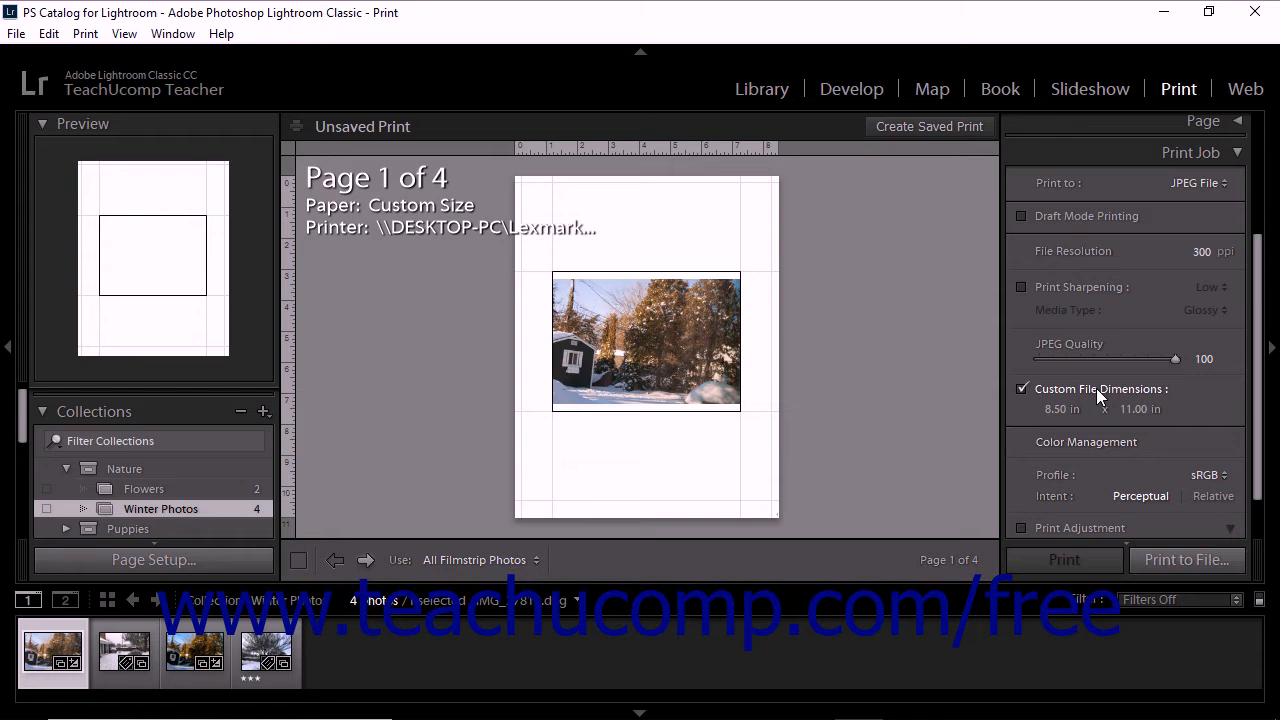
pyautogui.click(1055, 413)
pyautogui.click(1055, 413)
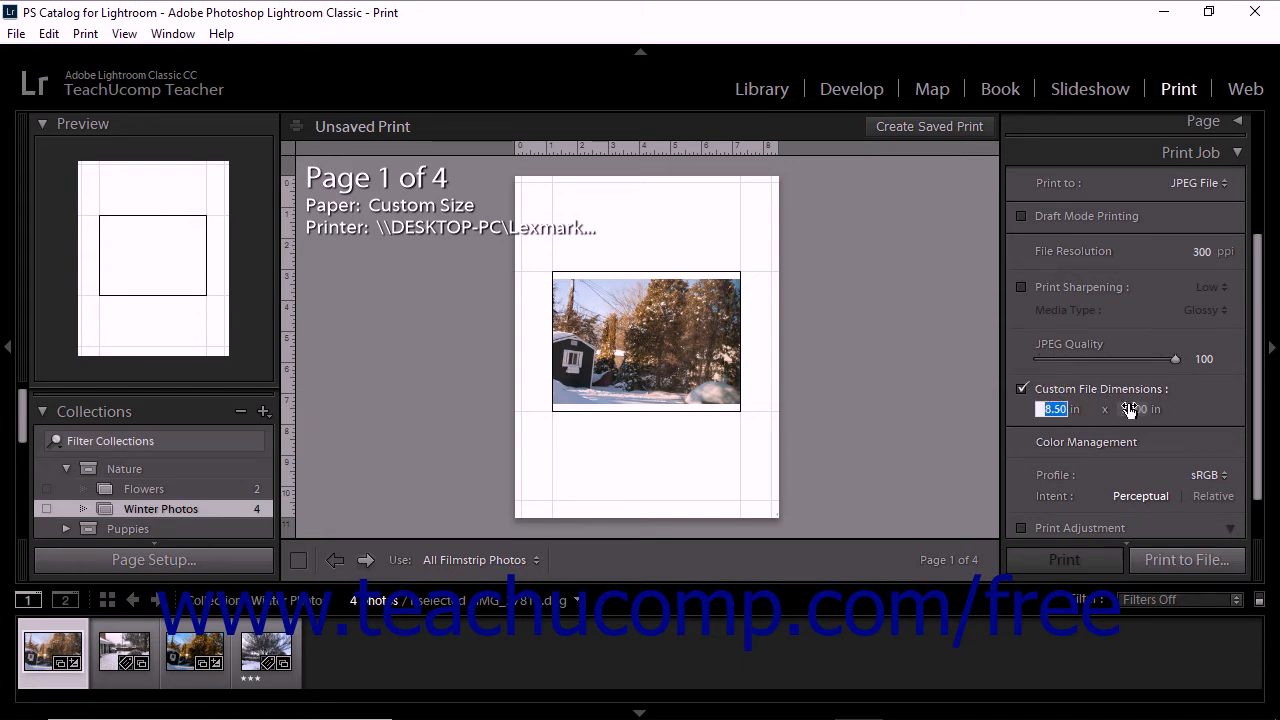
pyautogui.click(1132, 409)
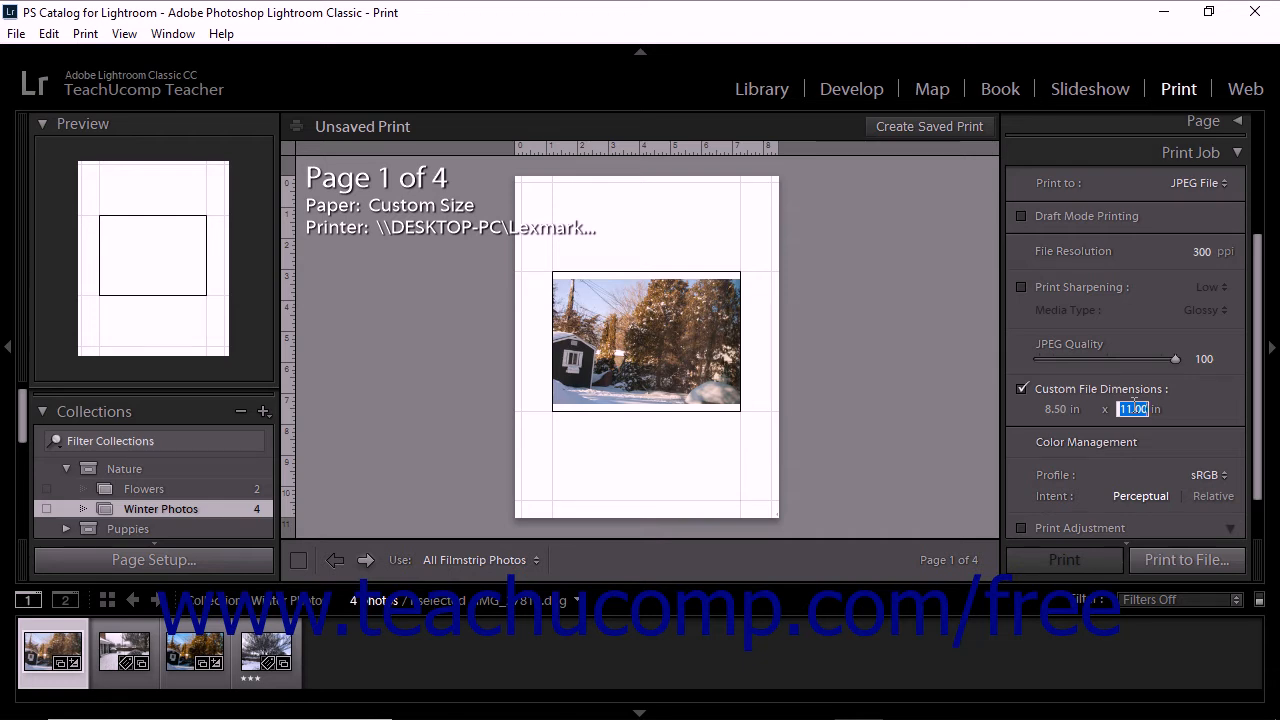
pyautogui.click(1022, 389)
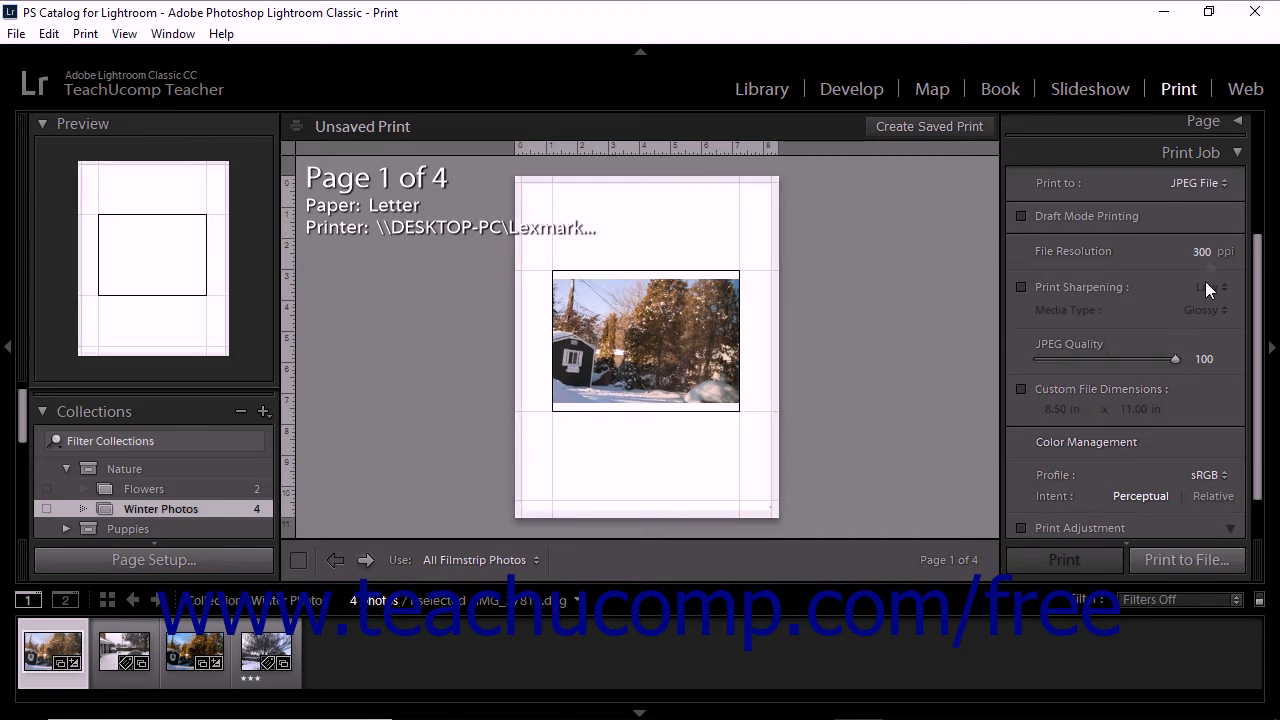
pyautogui.click(1206, 184)
pyautogui.click(1199, 207)
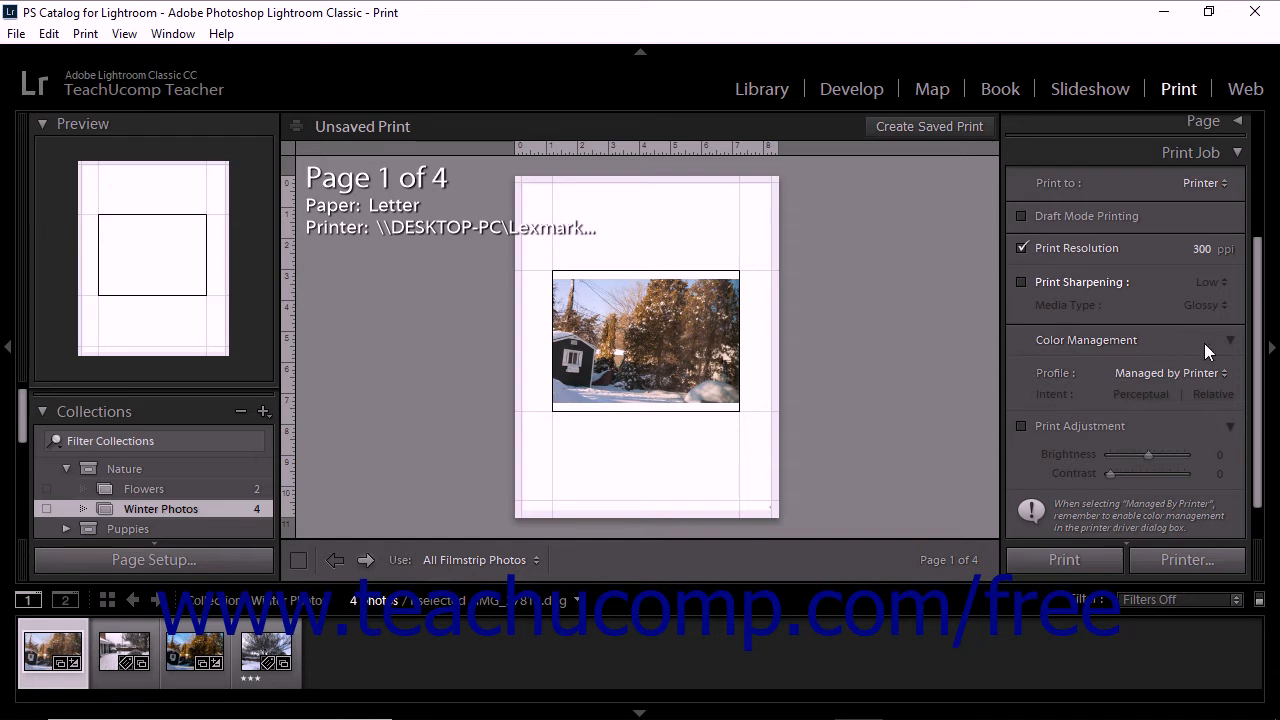
# Add the Apple RGB color profile to the available profiles and use it for the print job
pyautogui.click(1226, 373)
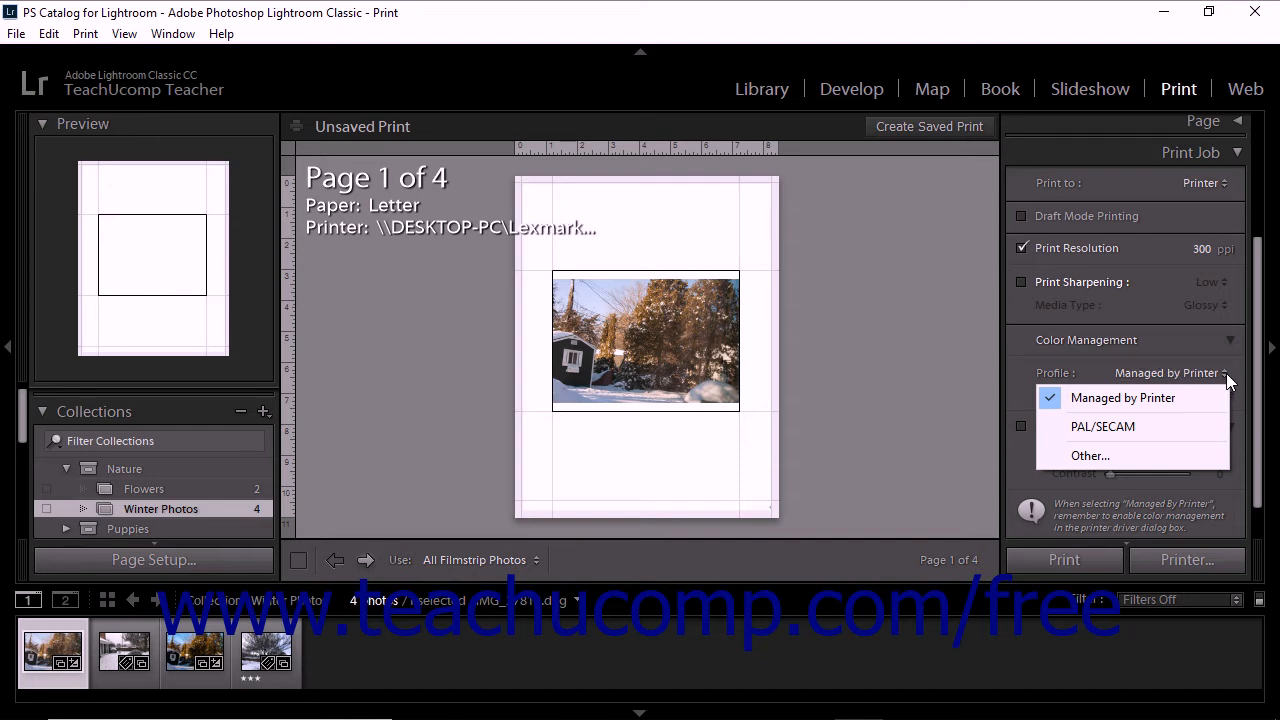
pyautogui.click(1174, 453)
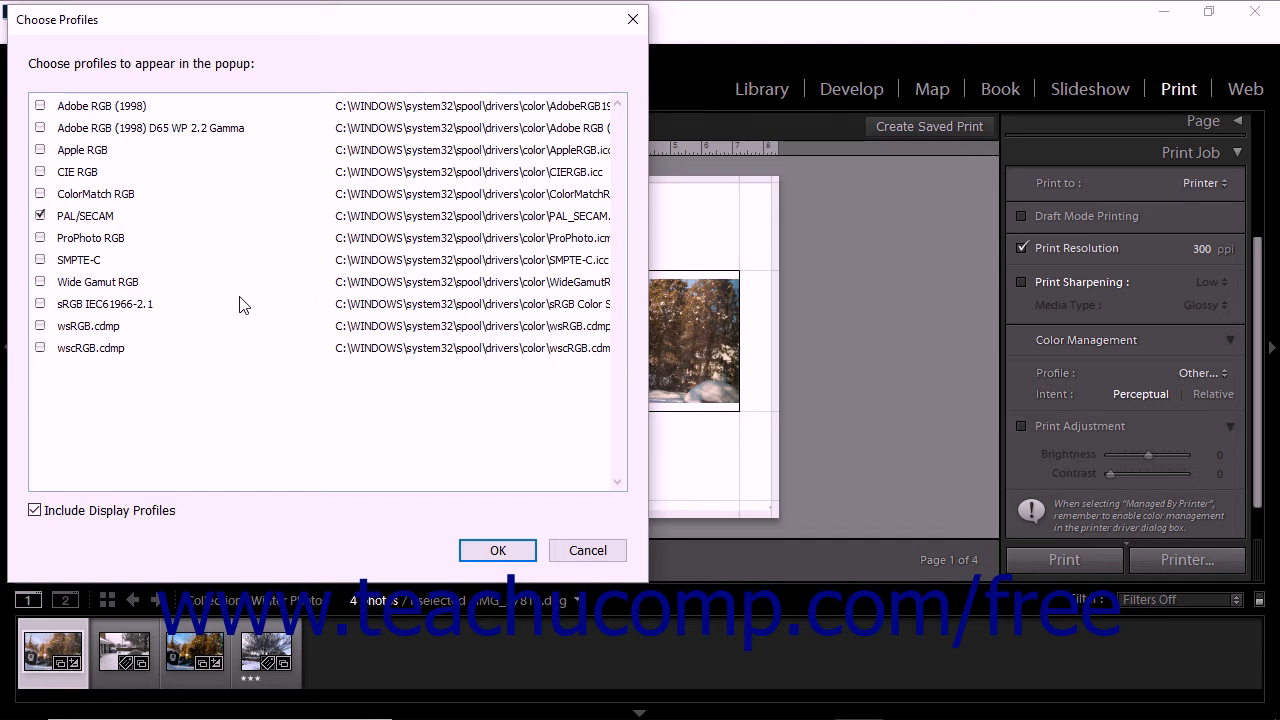
pyautogui.click(40, 149)
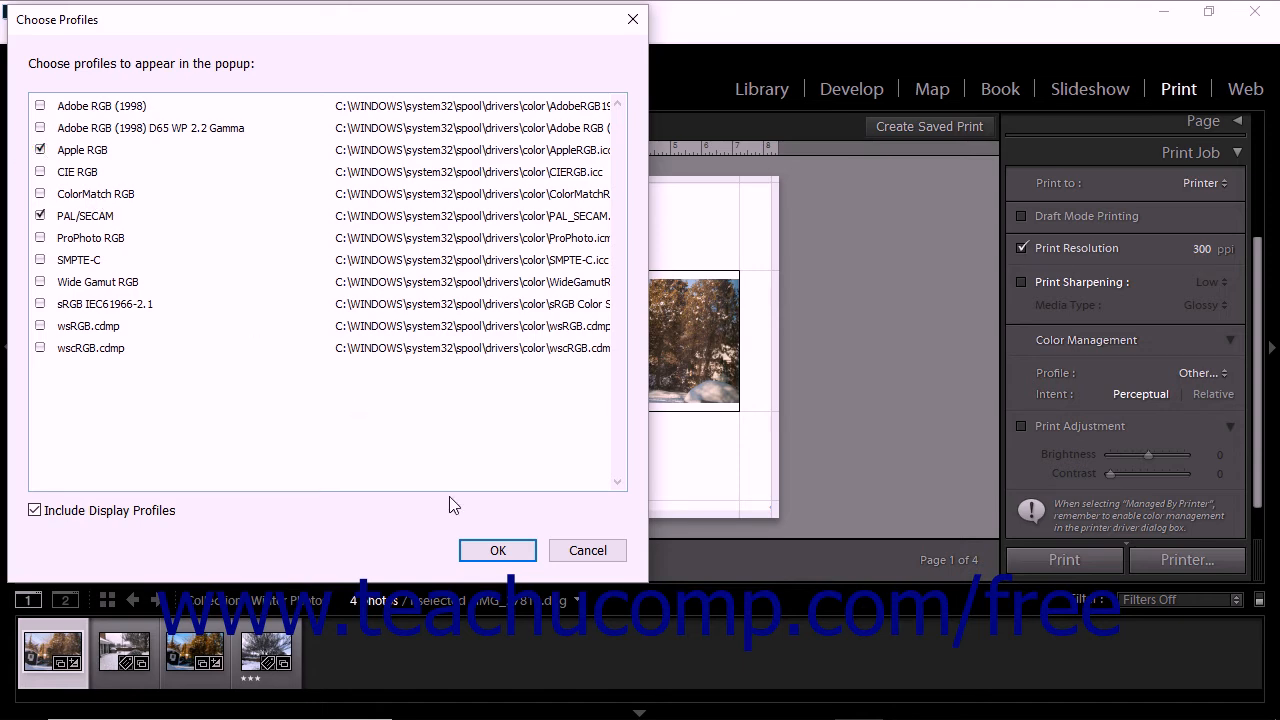
pyautogui.click(497, 548)
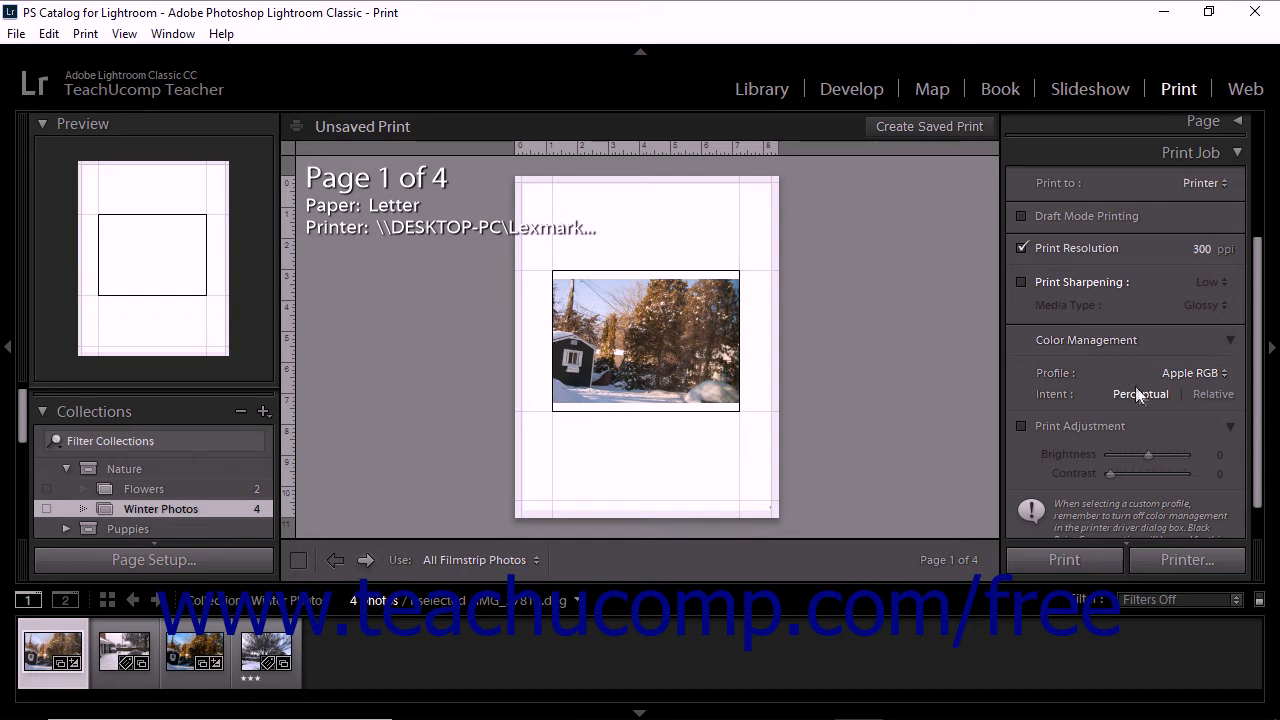
# Set the rendering intent to Relative, and turn print adjustment on and off again
pyautogui.click(1201, 392)
pyautogui.click(1105, 424)
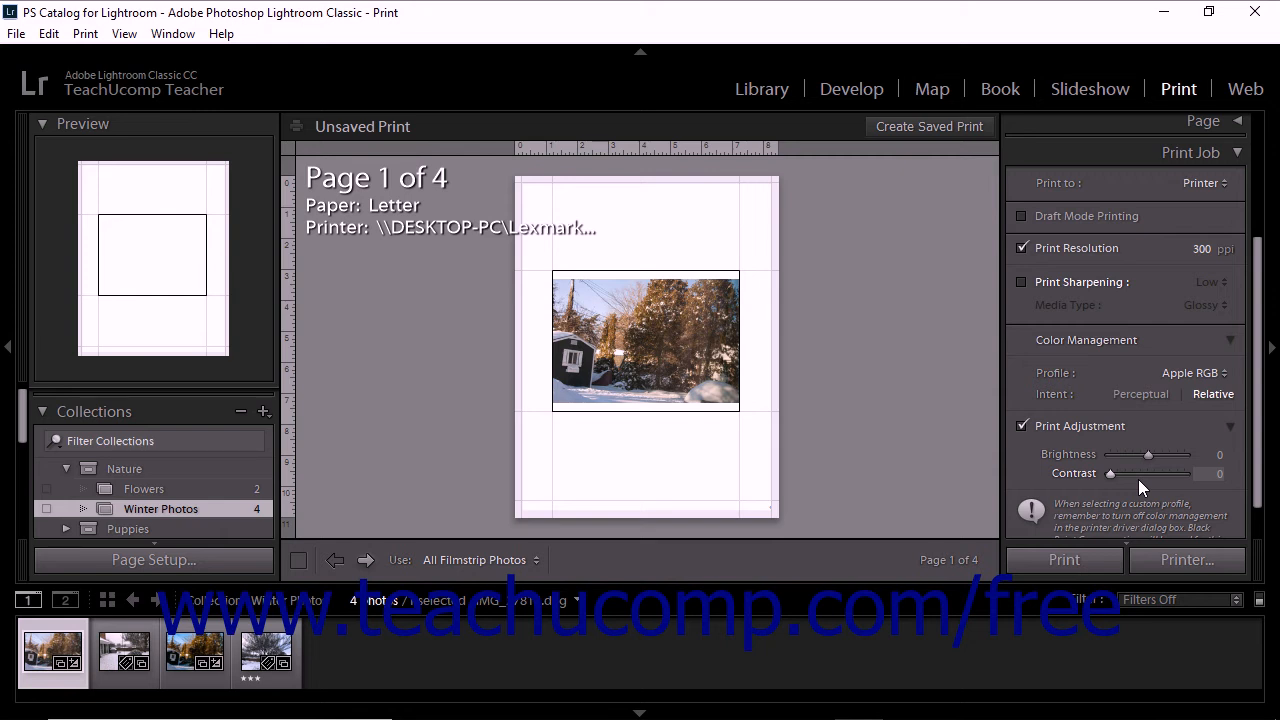
pyautogui.click(1055, 426)
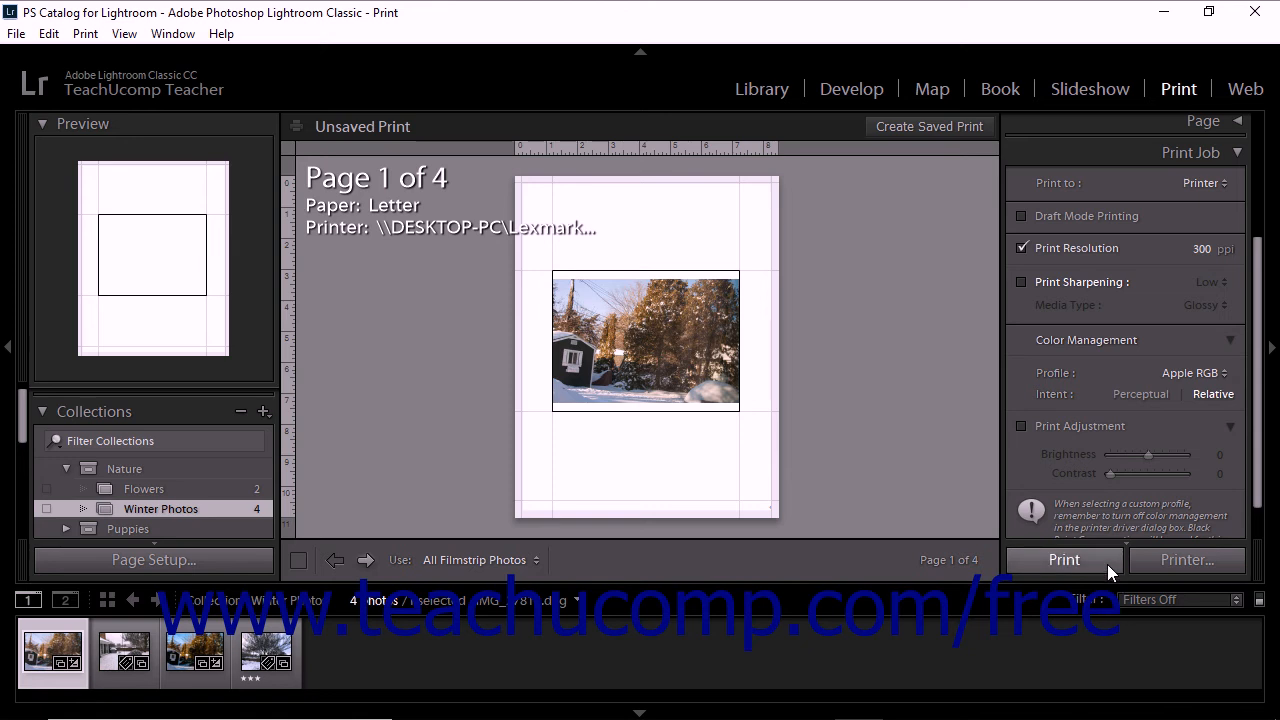
# Open the printer's print dialog, set the number of copies to 1 and cancel without printing
pyautogui.click(1189, 562)
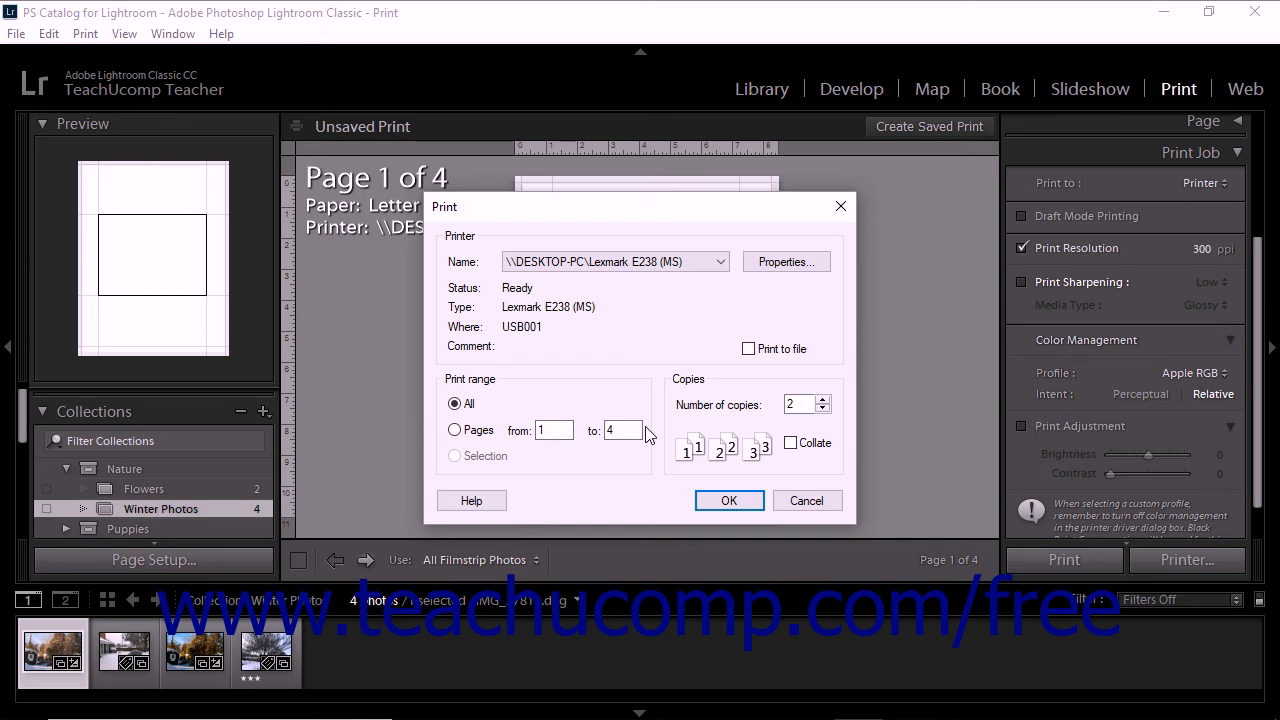
pyautogui.click(793, 405)
pyautogui.click(822, 409)
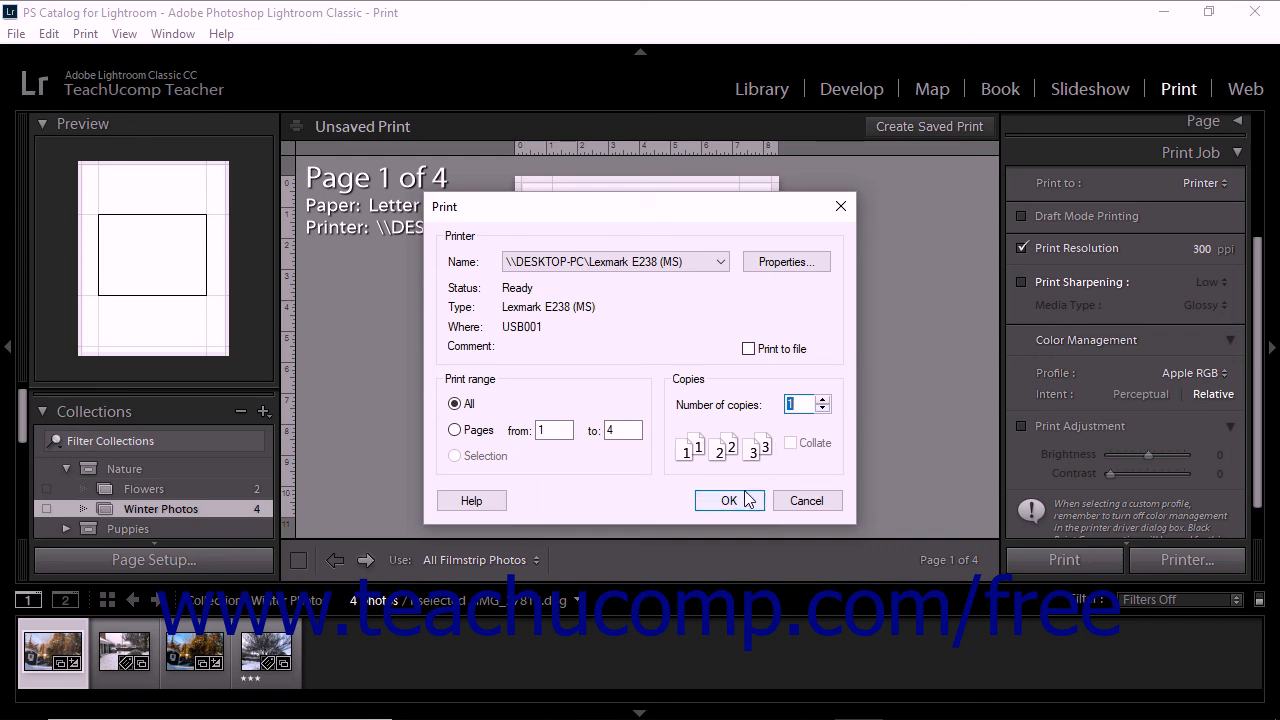
pyautogui.click(806, 500)
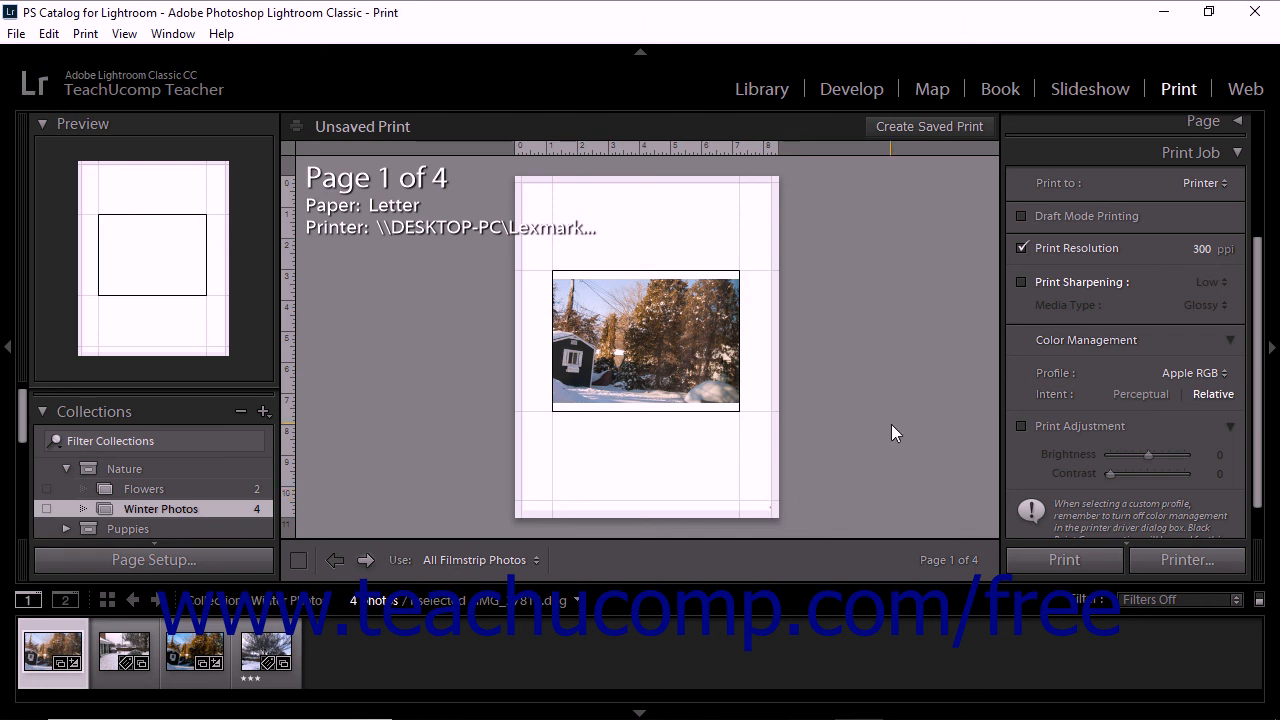
# Set the print output to JPEG File and save the pages into the images folder on the Desktop
pyautogui.click(1192, 186)
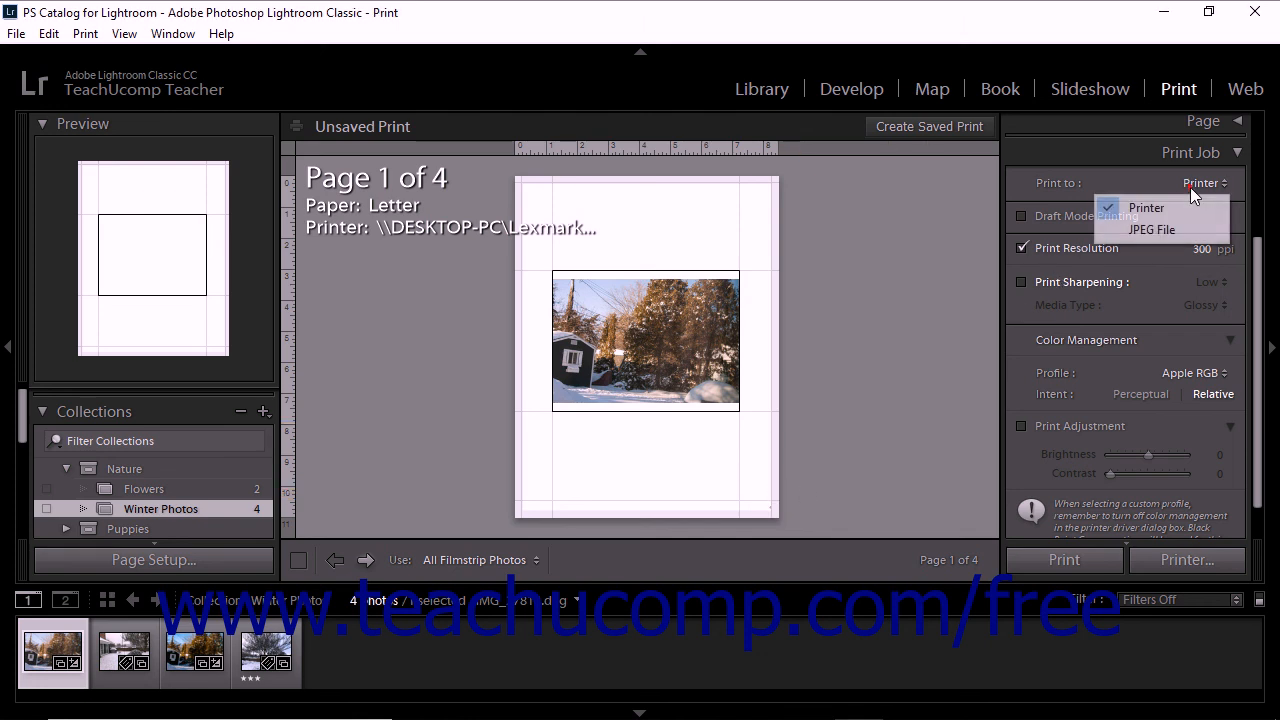
pyautogui.click(1175, 228)
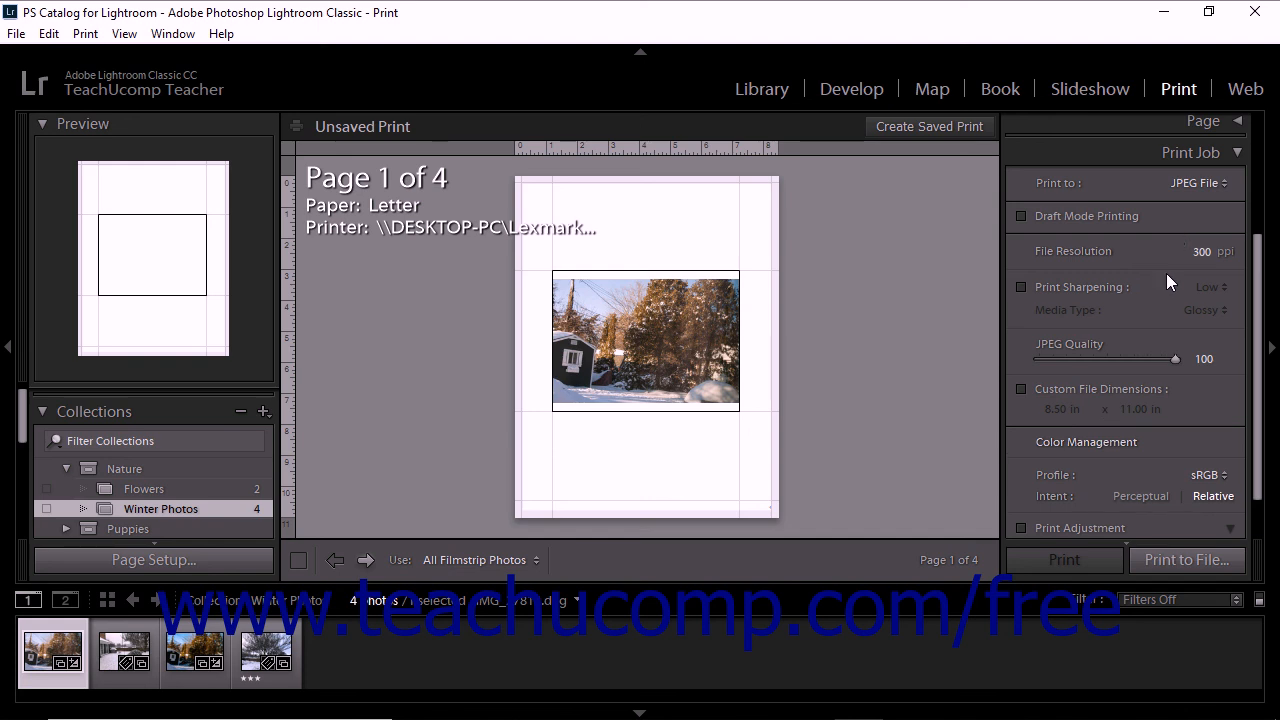
pyautogui.click(1161, 559)
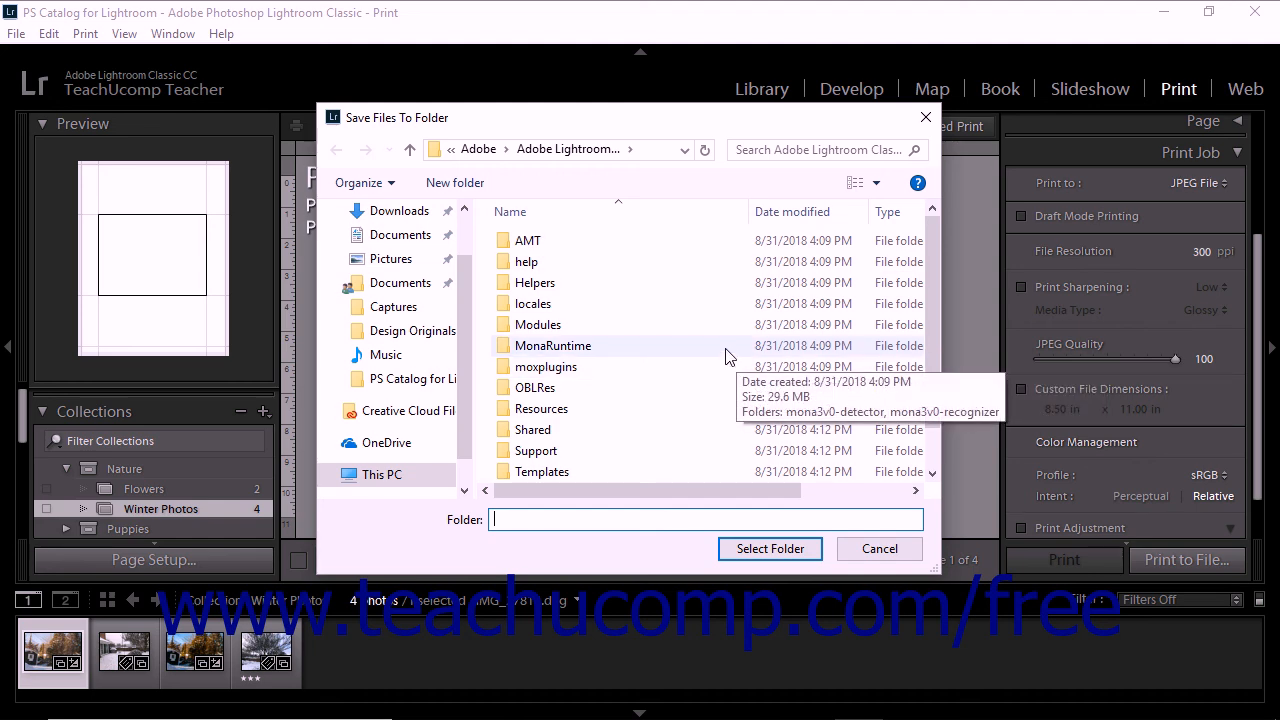
pyautogui.scroll(2, 420, 320)
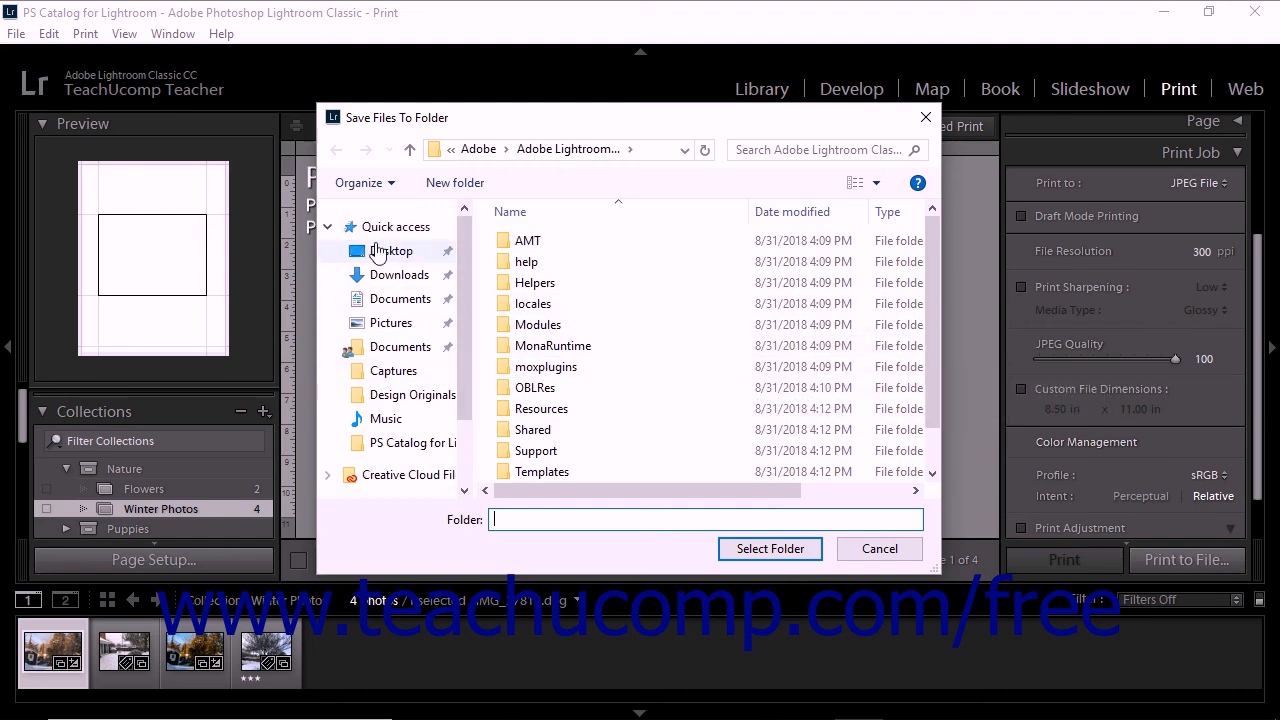
pyautogui.click(388, 250)
pyautogui.doubleClick(534, 244)
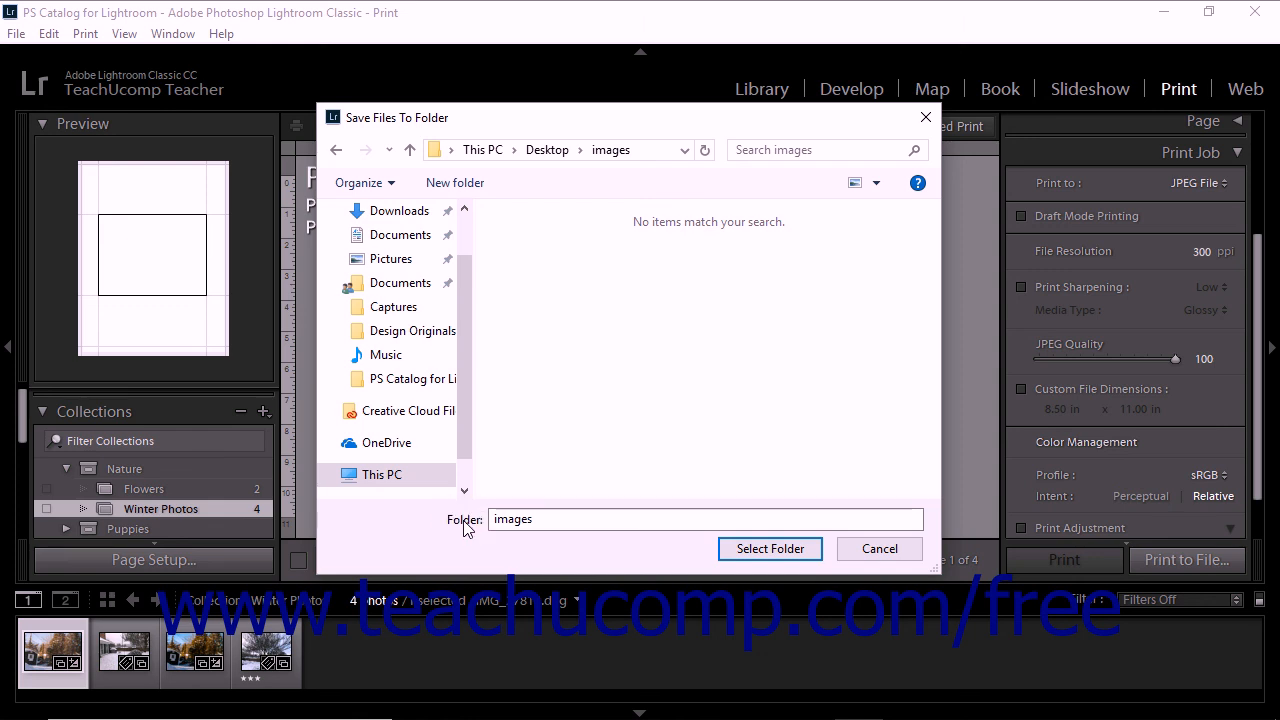
pyautogui.click(770, 549)
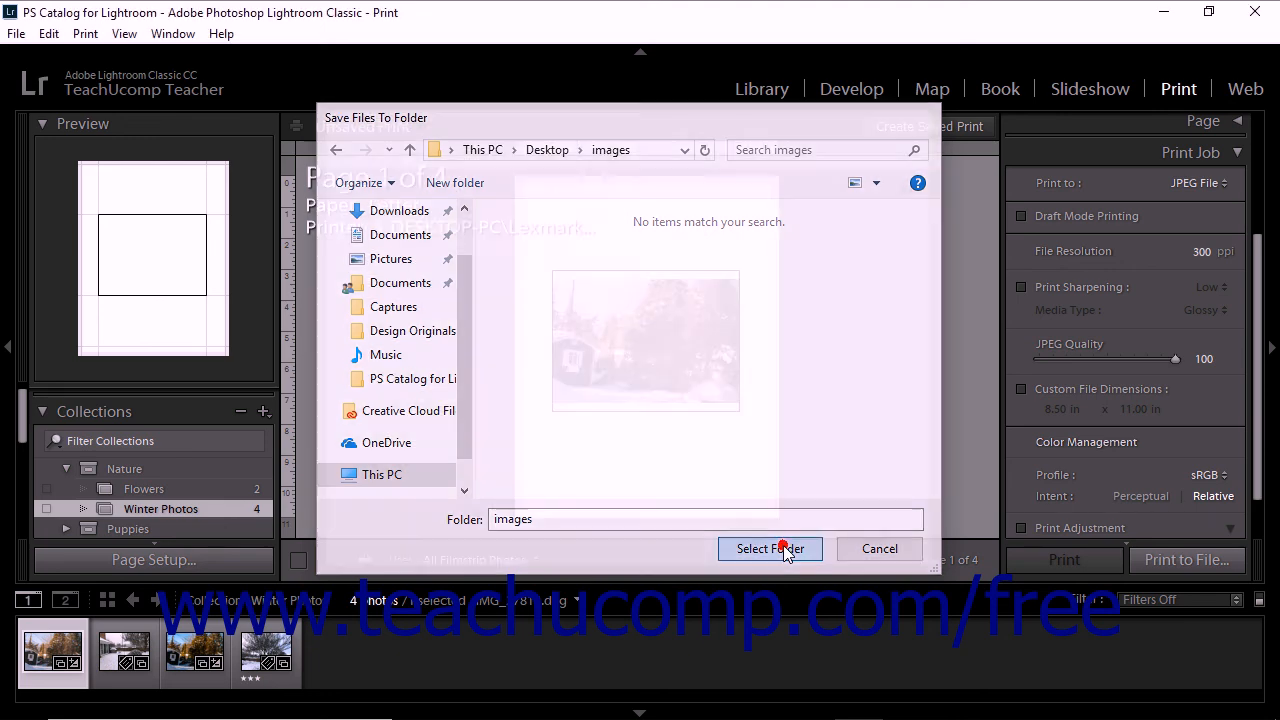